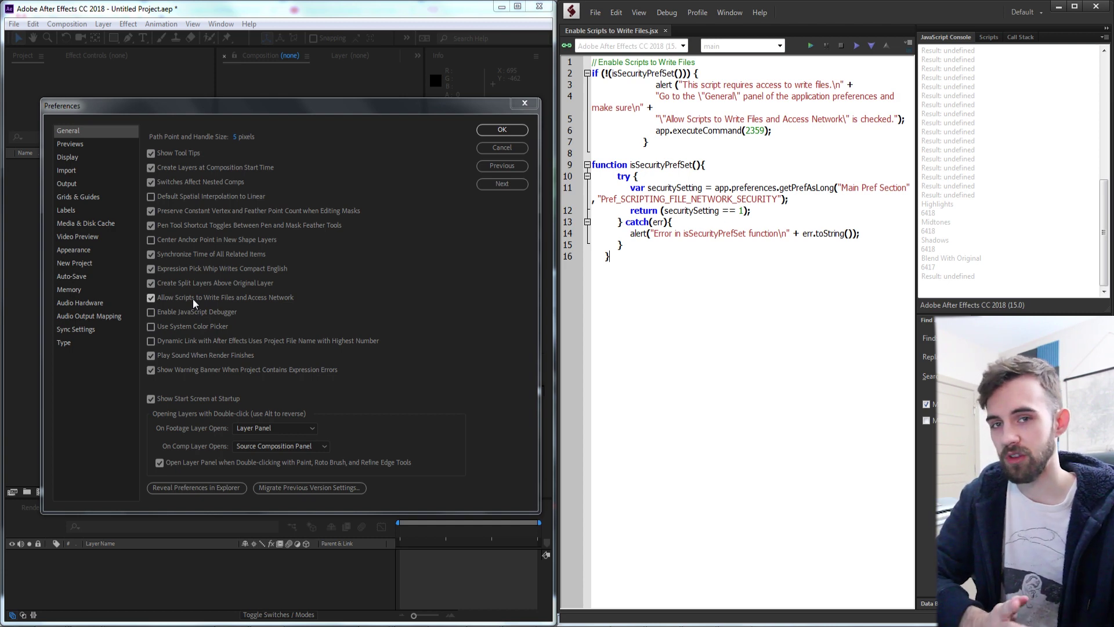
Turn off 'Allow Scripts to Write Files', run the script with F5, and dismiss its warning
left_click(193, 298)
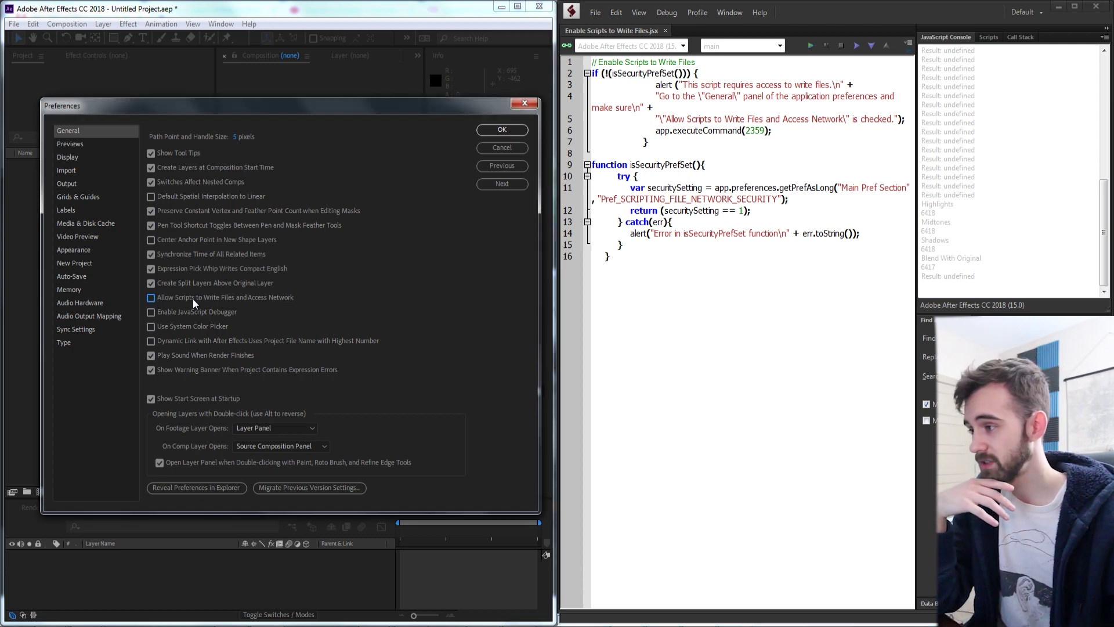
left_click(513, 132)
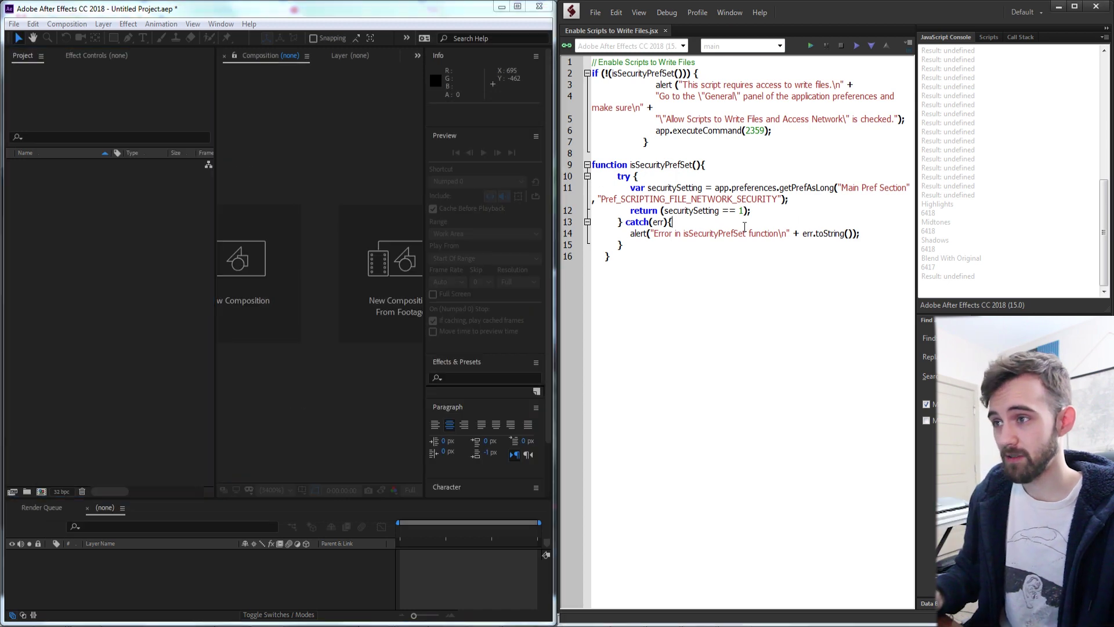
key("F5")
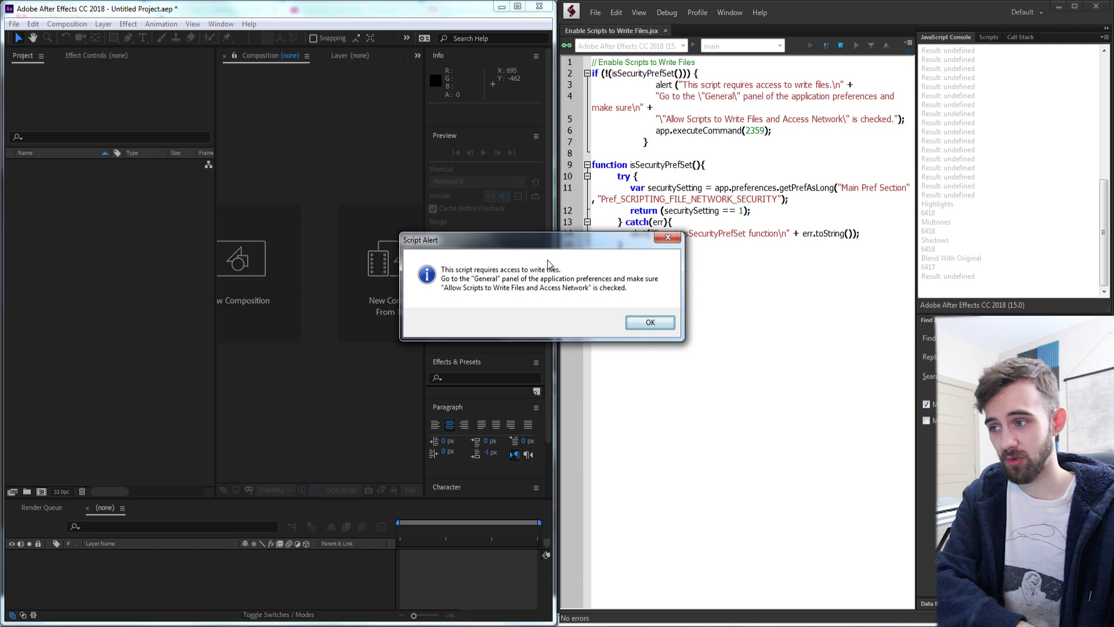
left_click_drag(575, 289, 497, 243)
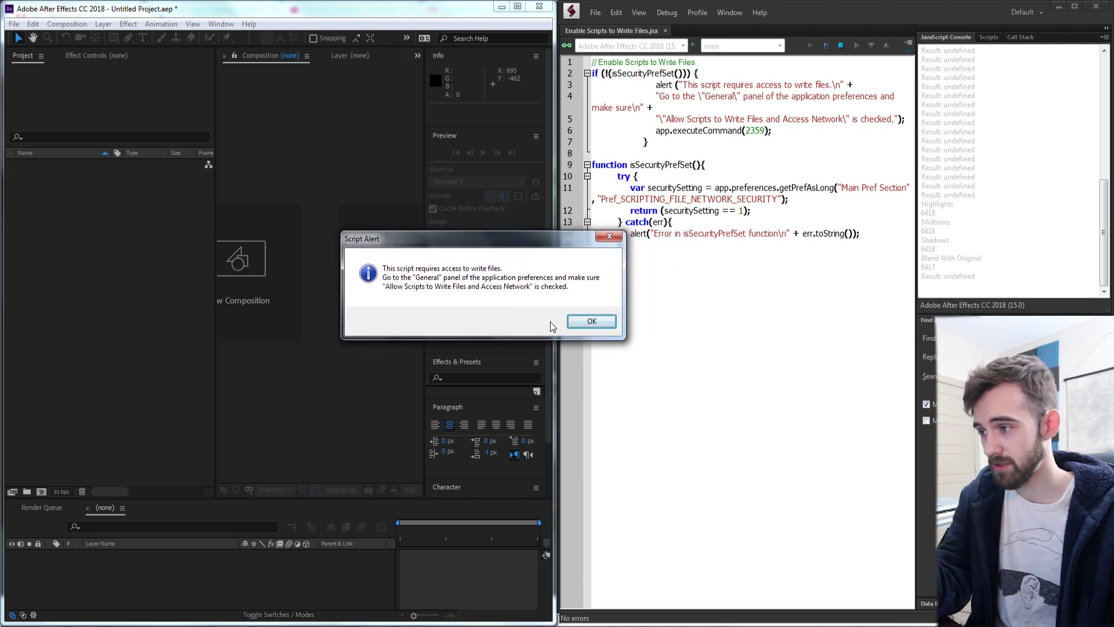
left_click(588, 322)
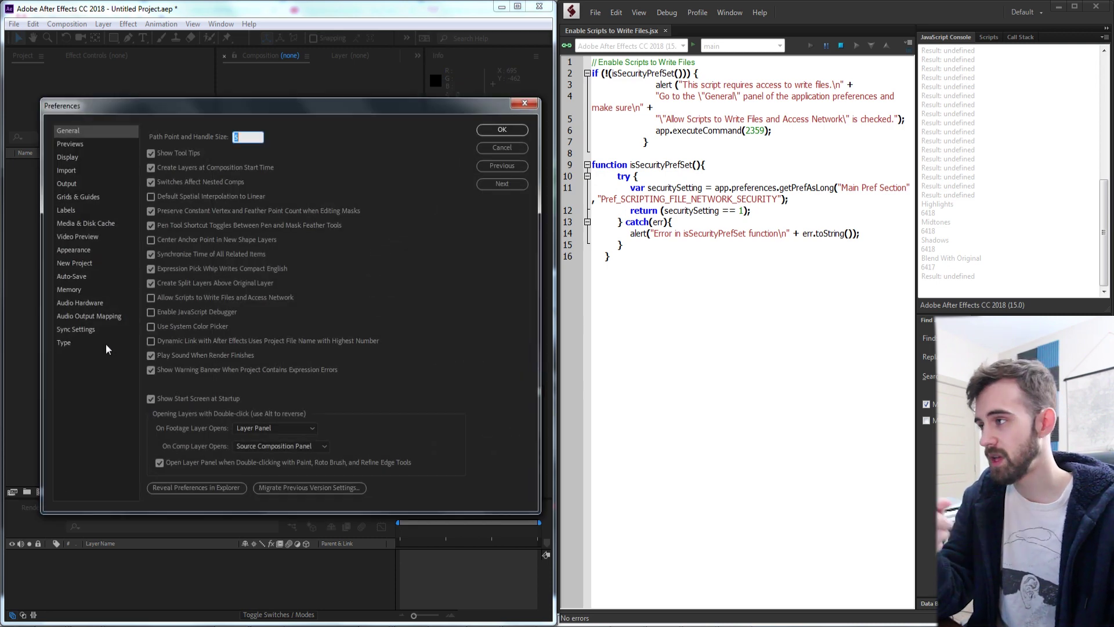
Place the script-opened Preferences beside the code's command 2359, then close it
left_click_drag(260, 107, 262, 105)
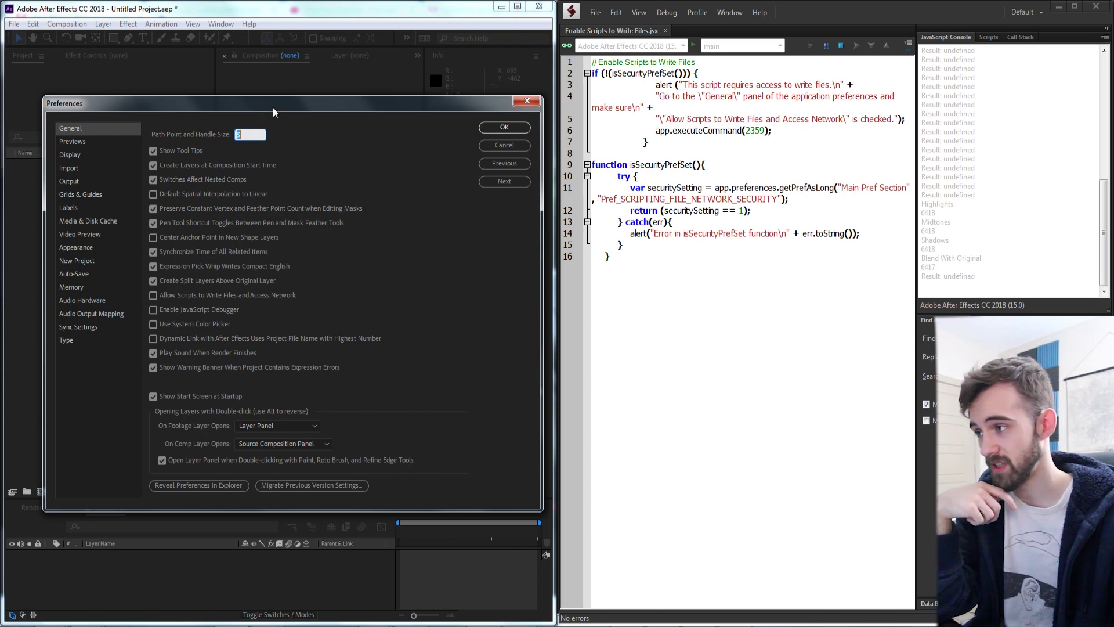
left_click_drag(274, 107, 286, 110)
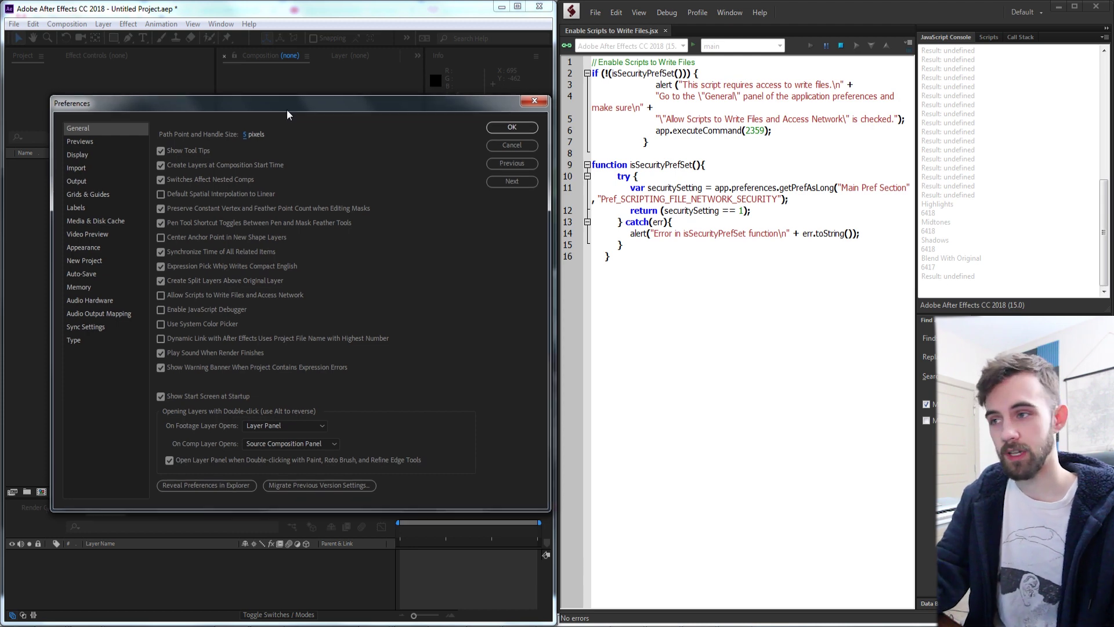
left_click_drag(747, 132, 762, 131)
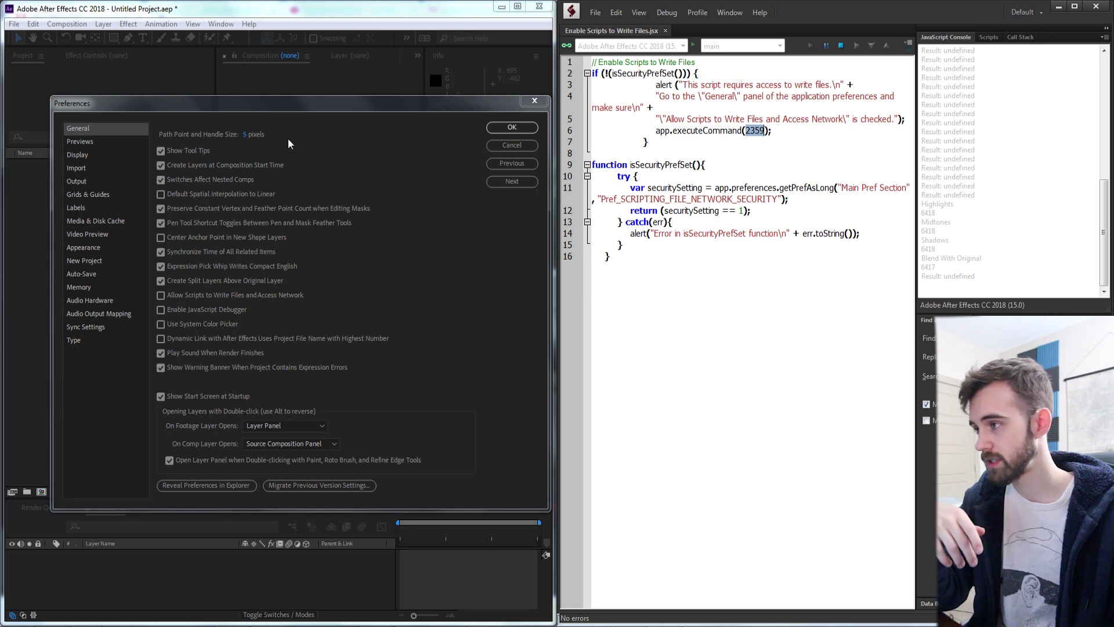
left_click_drag(287, 104, 302, 96)
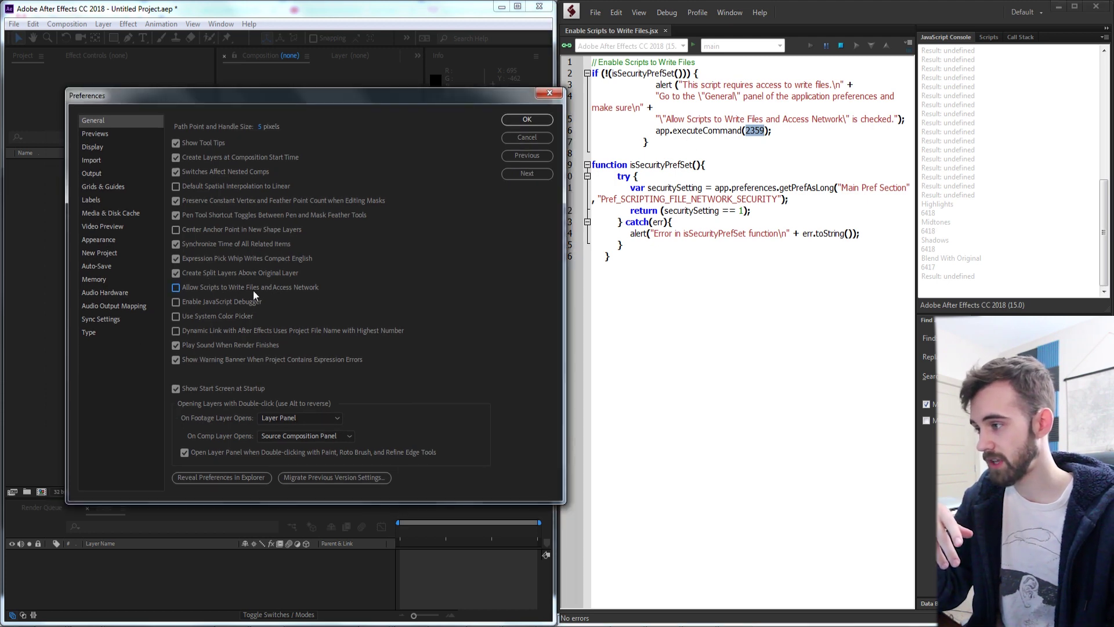
left_click(527, 120)
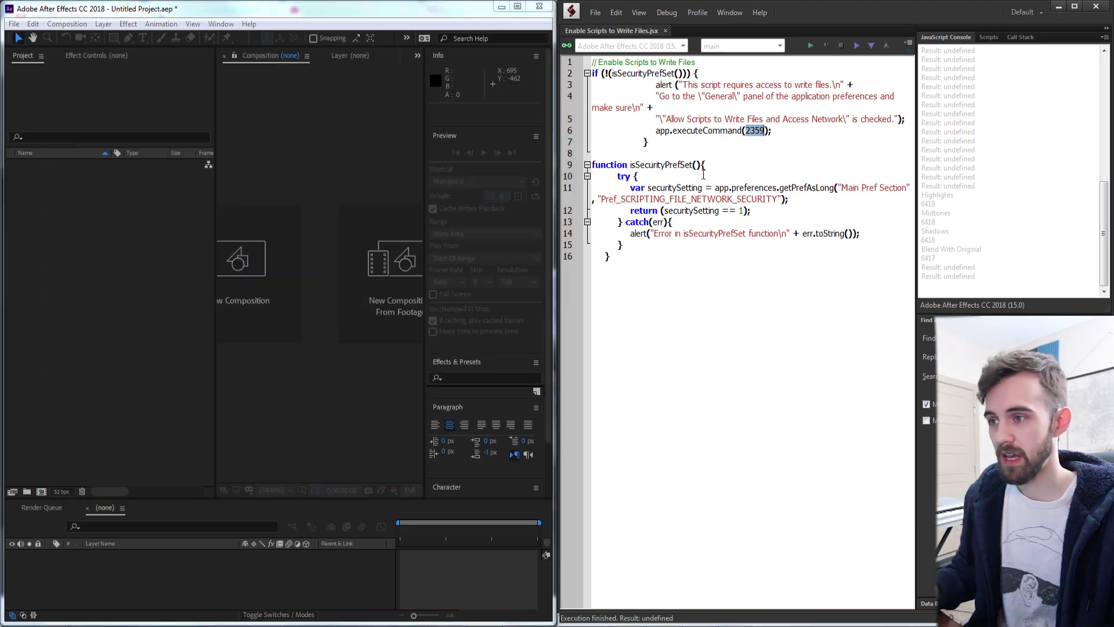
Widen the Toolkit editor so lines stop wrapping and highlight the isSecurityPrefSet function name
left_click(701, 176)
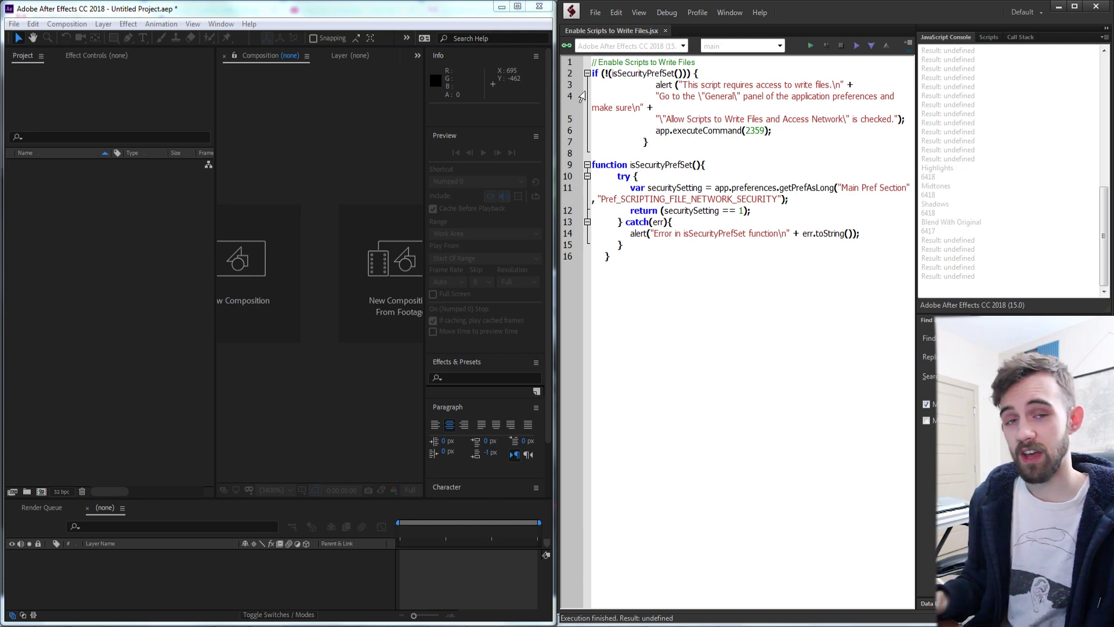
left_click_drag(558, 116, 115, 212)
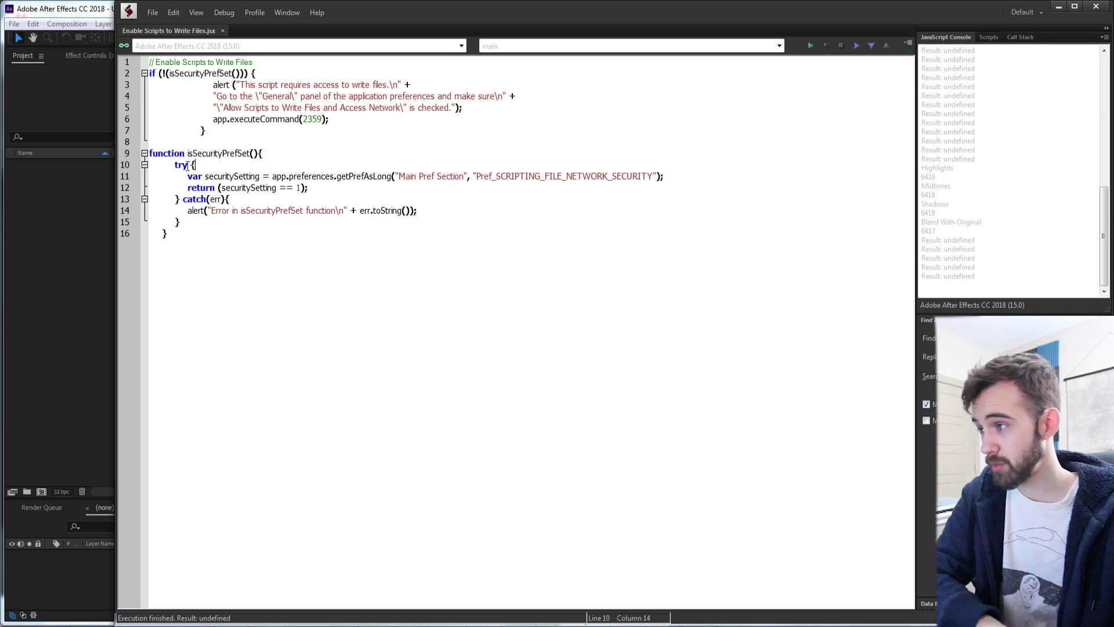
left_click_drag(188, 157, 238, 159)
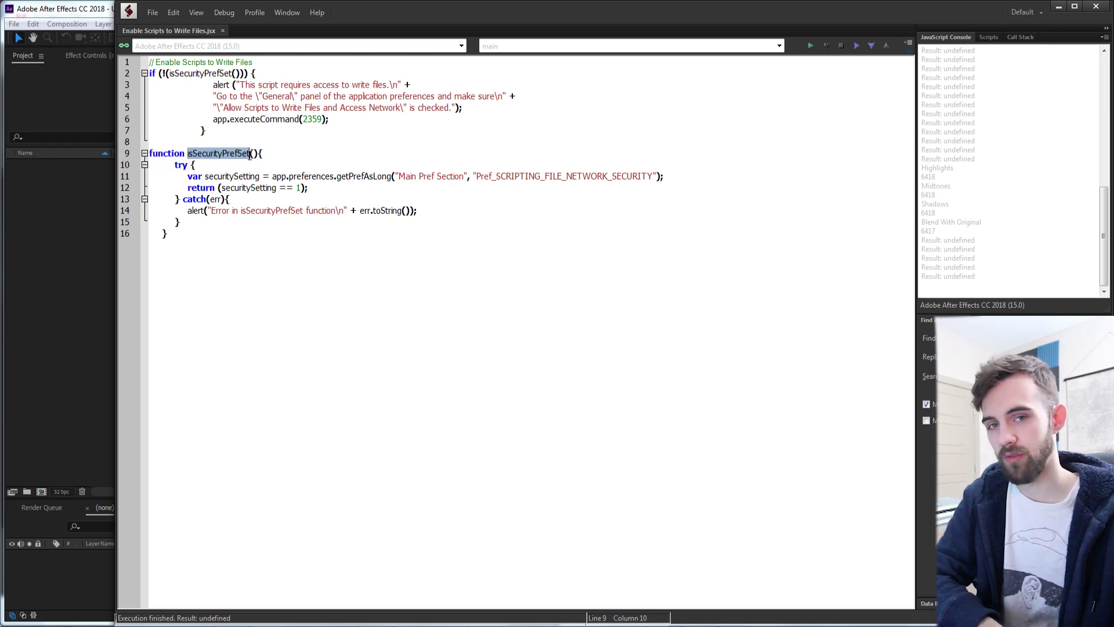
left_click(257, 189)
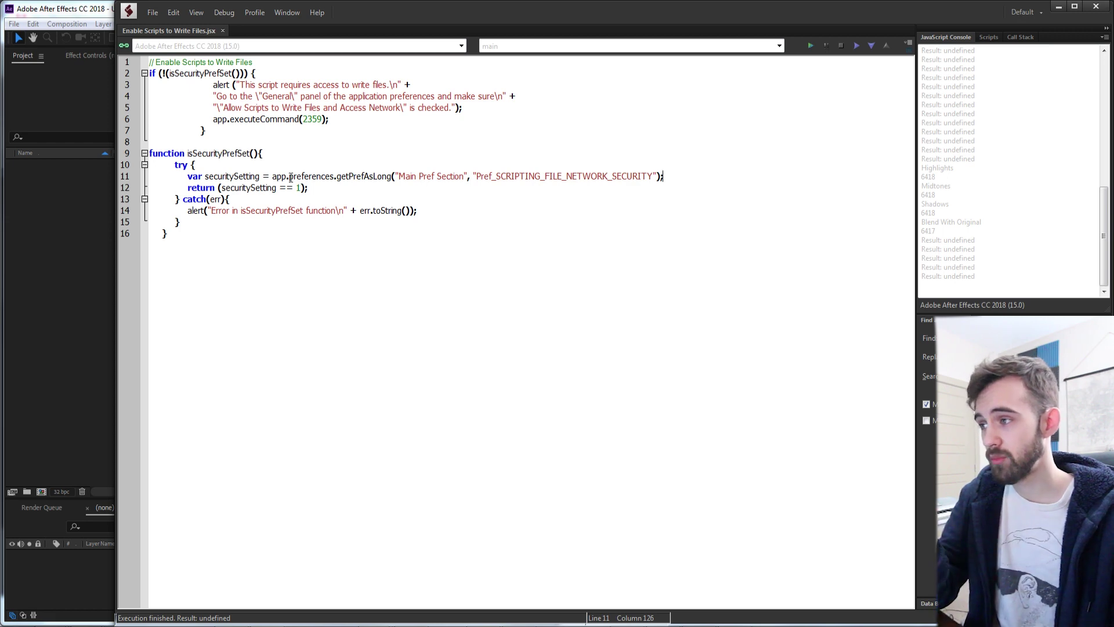
Highlight the Main Pref Section lookup for Pref_SCRIPTING_FILE_NETWORK_SECURITY, then bring up After Effects' Edit menu
left_click_drag(293, 176, 395, 174)
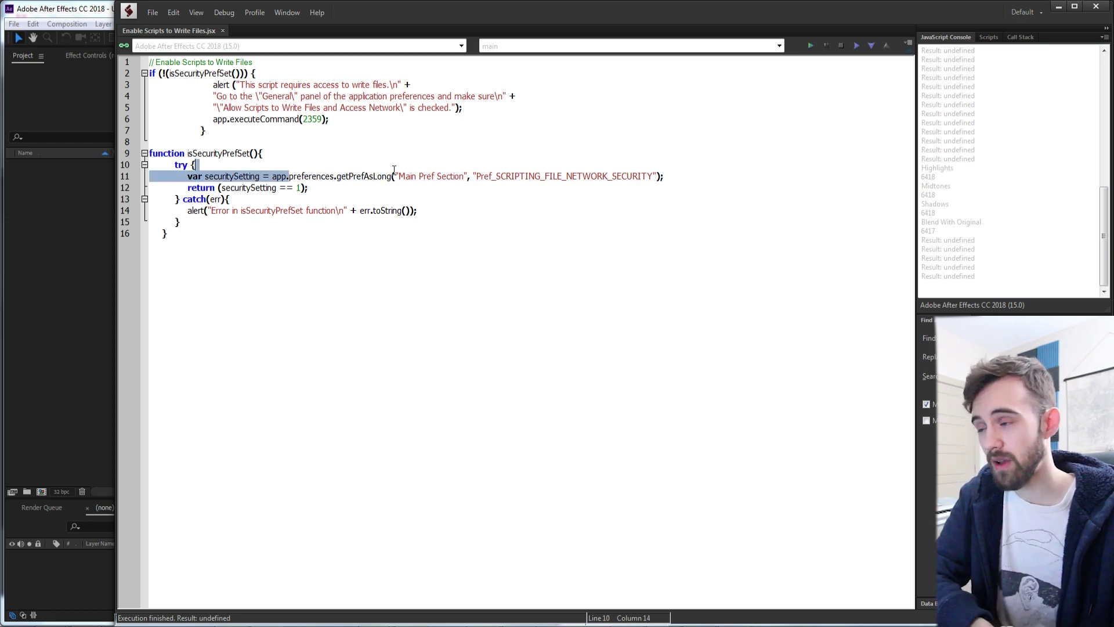
left_click(417, 177)
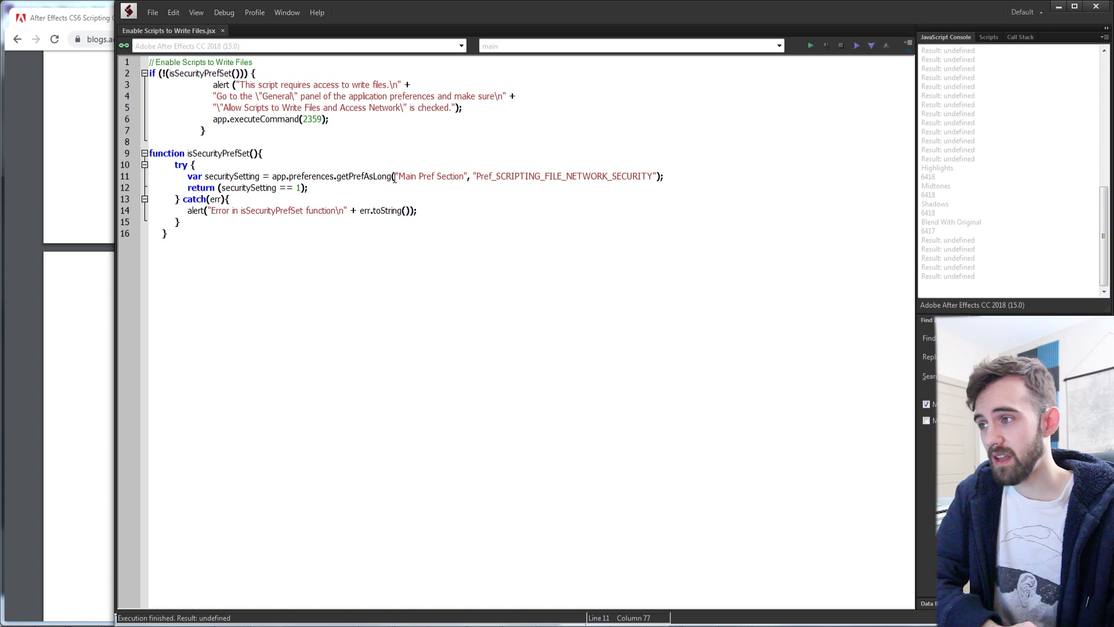
left_click_drag(394, 176, 660, 179)
left_click(498, 176)
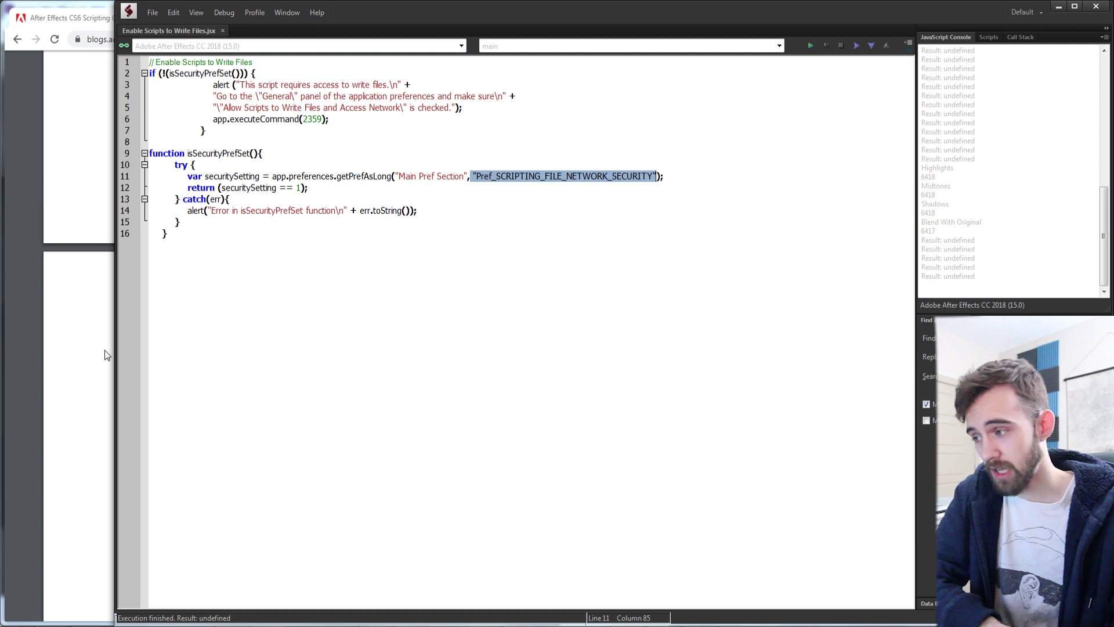
key("alt+Tab")
left_click(35, 24)
mouse_move(61, 362)
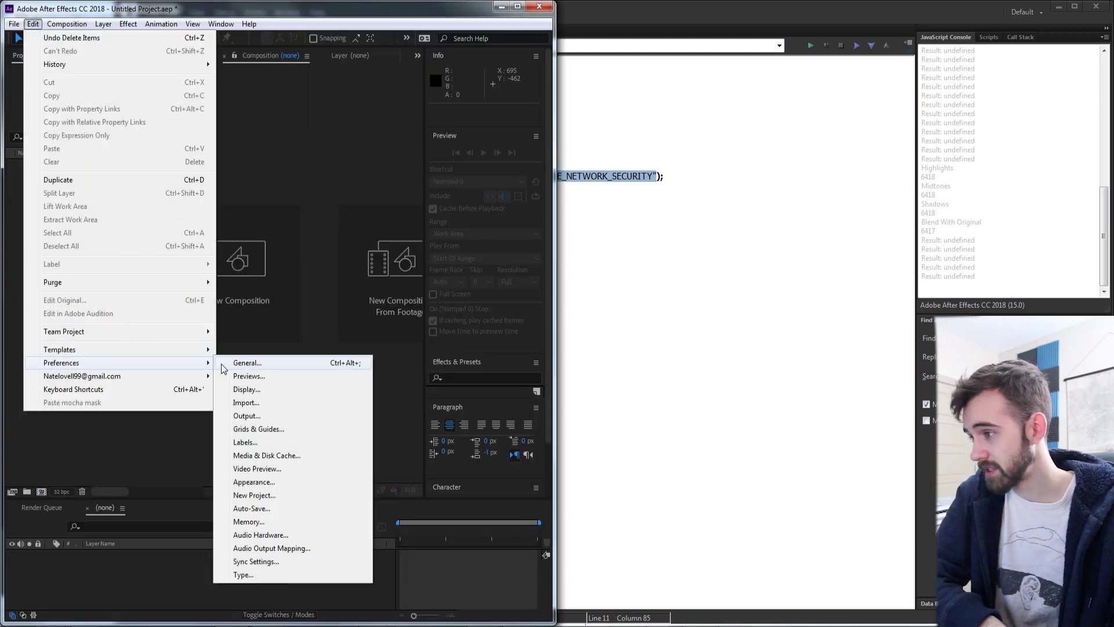
left_click(225, 364)
key("alt+Tab")
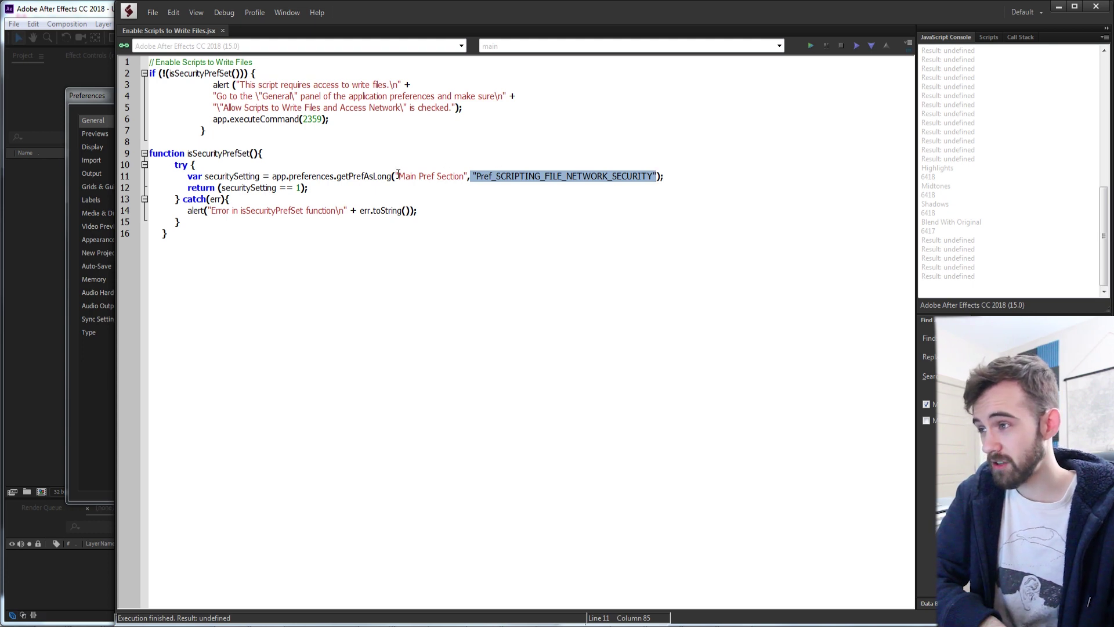
left_click_drag(396, 176, 465, 176)
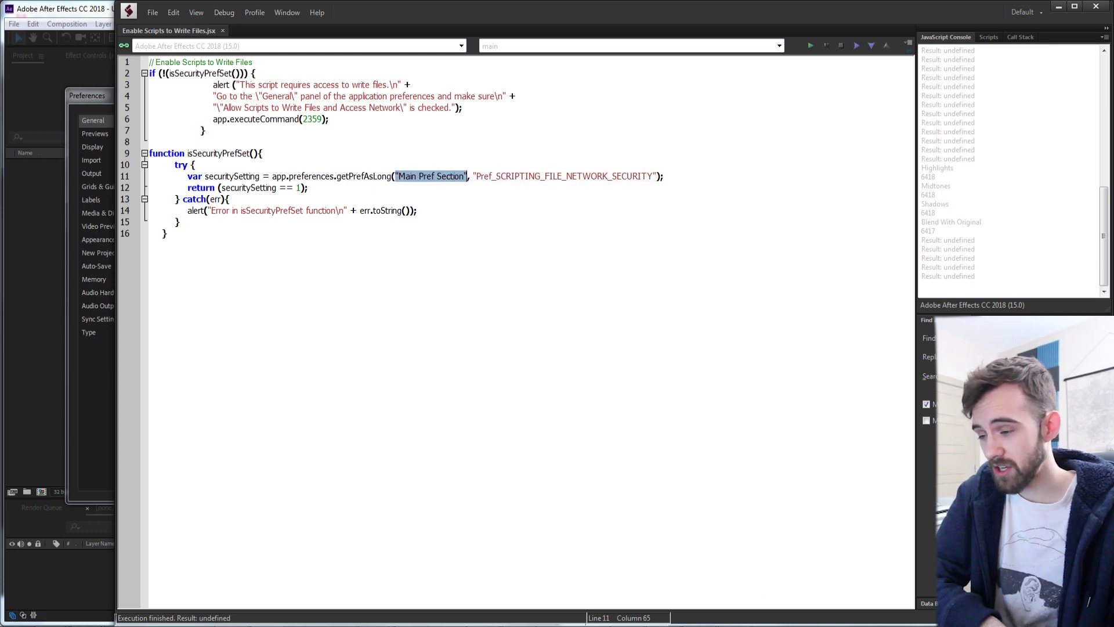
left_click(94, 135)
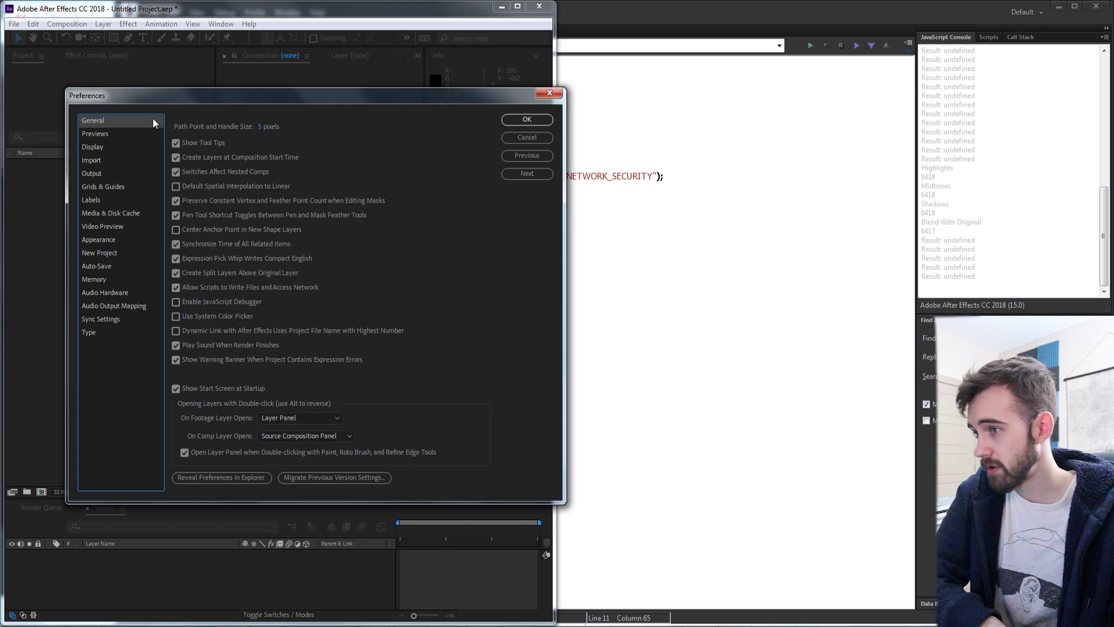
left_click(716, 124)
left_click_drag(473, 175, 656, 175)
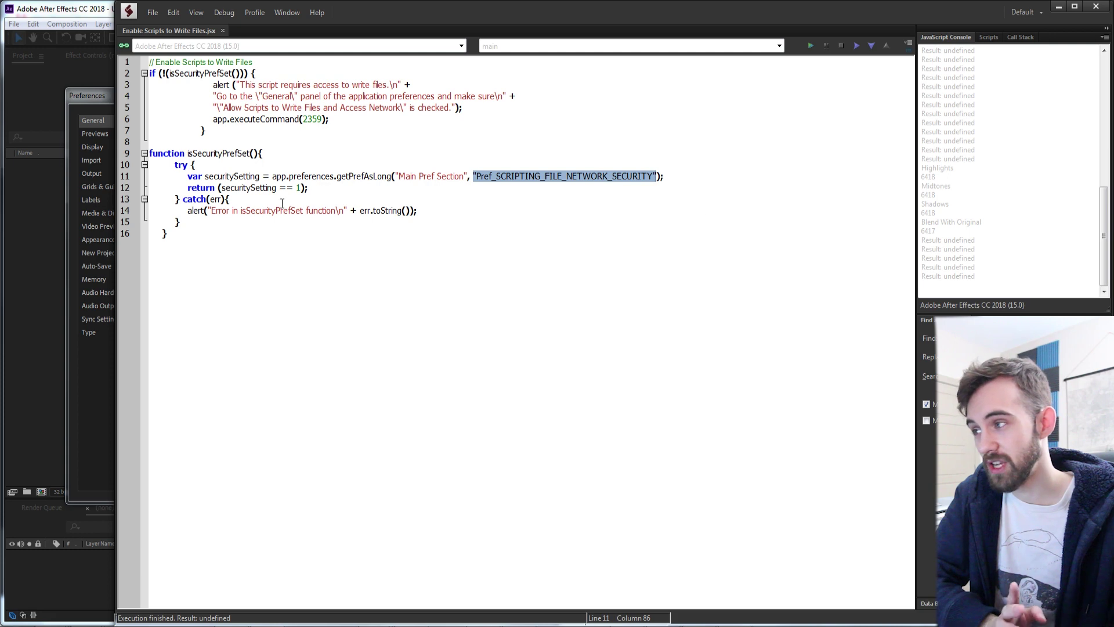
left_click_drag(282, 202, 188, 176)
left_click(316, 188)
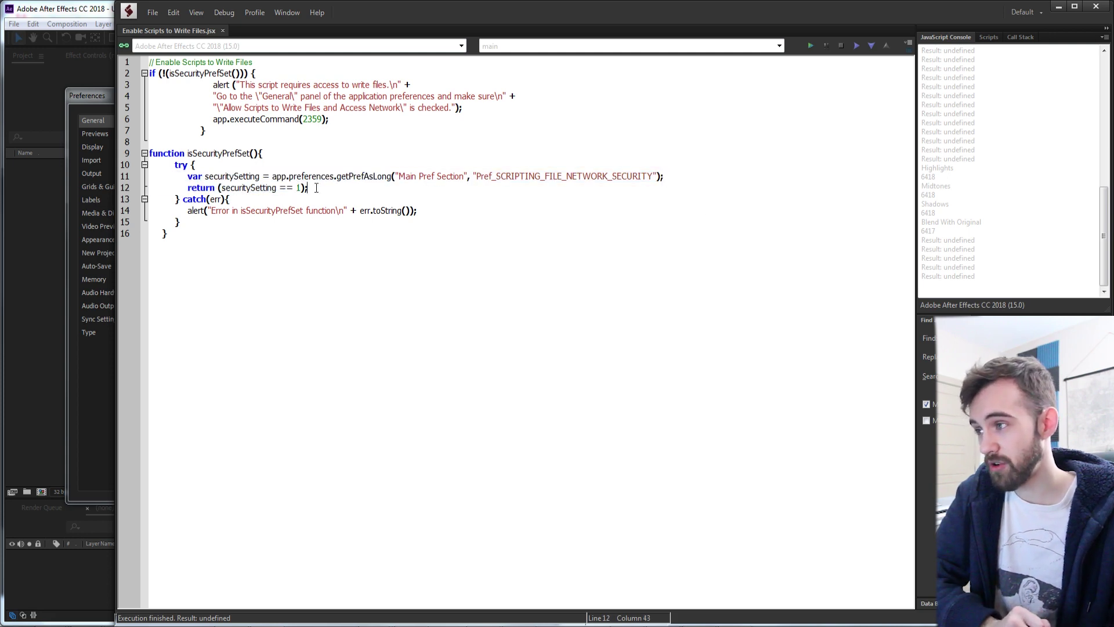
double_click(181, 166)
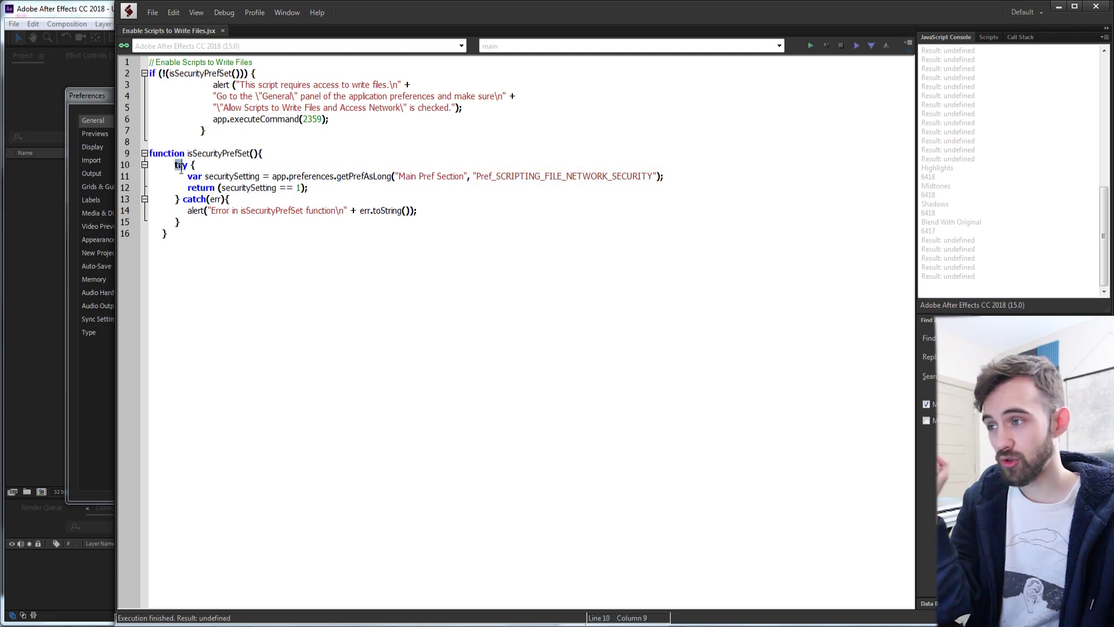
left_click_drag(181, 169, 357, 190)
left_click(355, 190)
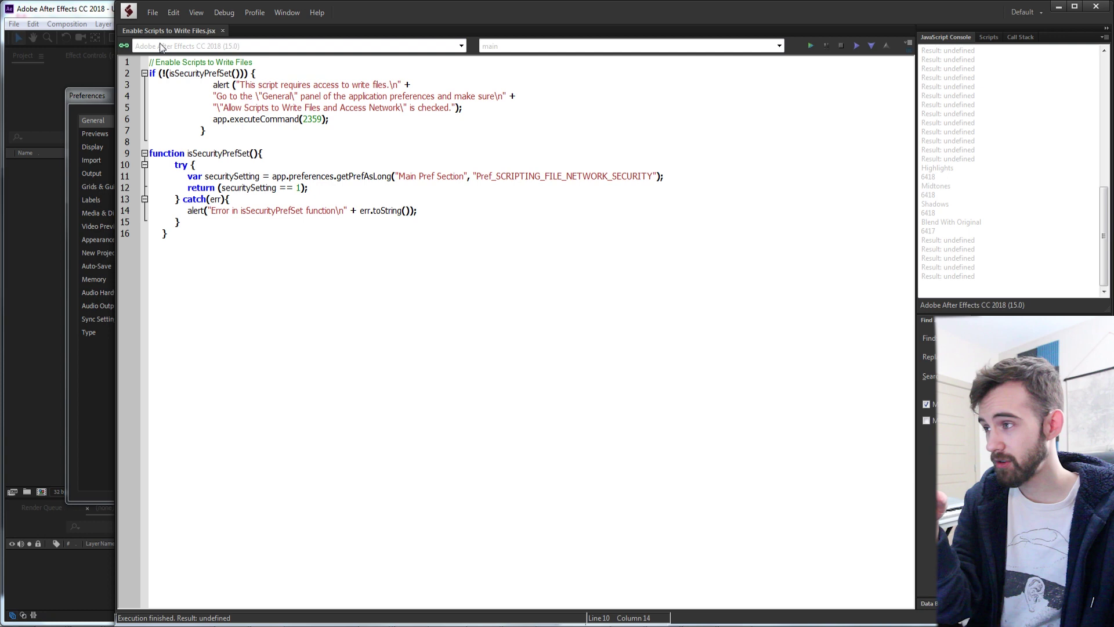
left_click_drag(164, 76, 242, 75)
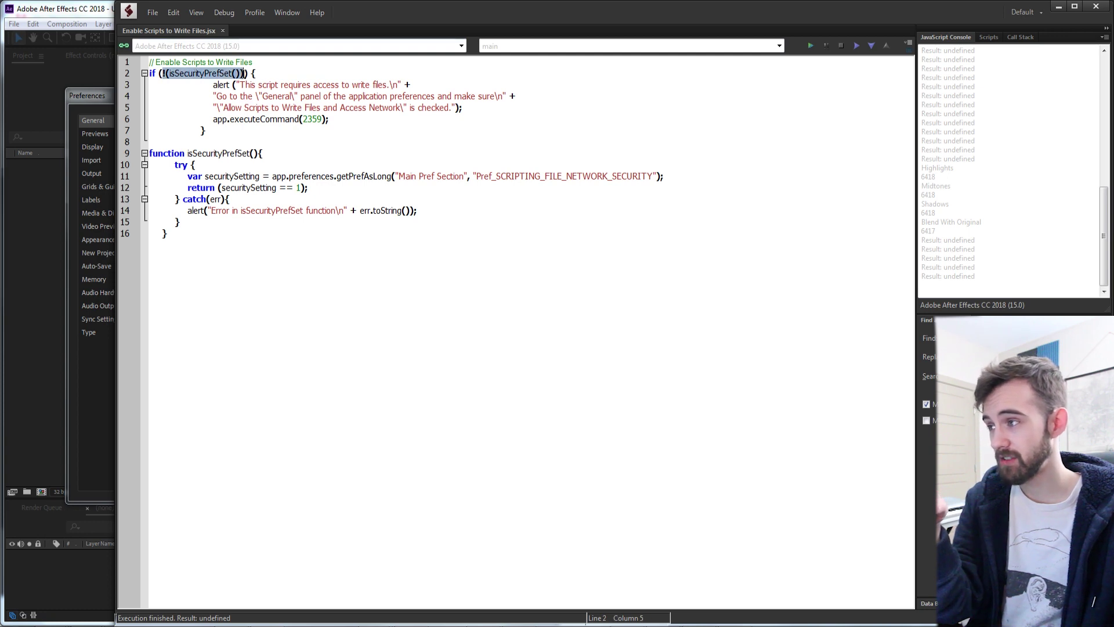
left_click_drag(163, 72, 246, 74)
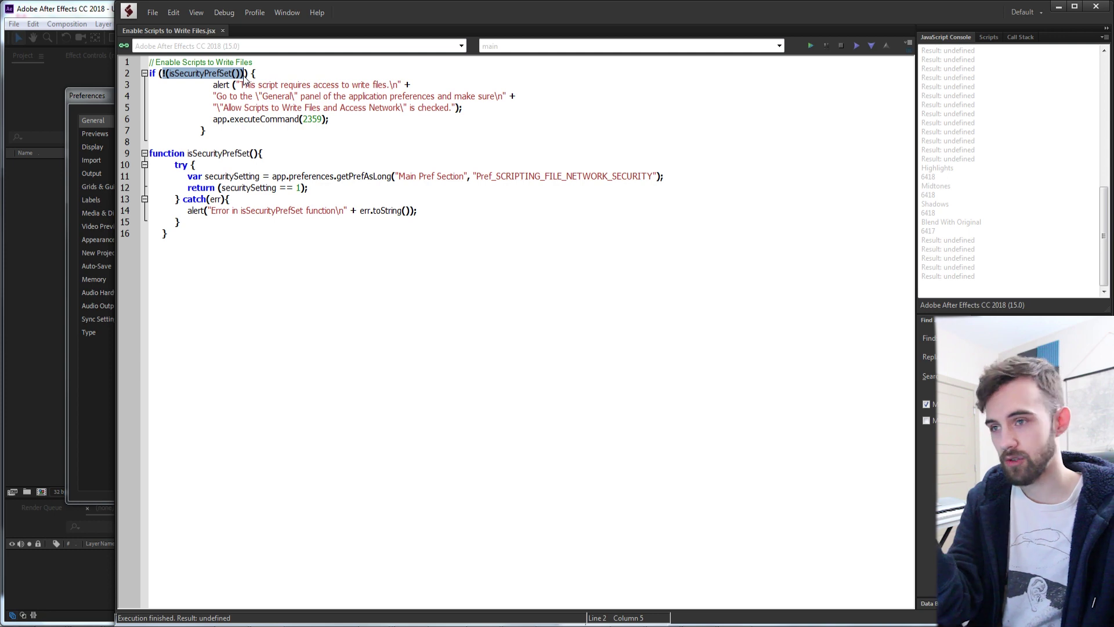
mouse_move(213, 85)
left_mouse_down()
mouse_move(358, 85)
mouse_move(325, 119)
mouse_move(231, 119)
left_mouse_up()
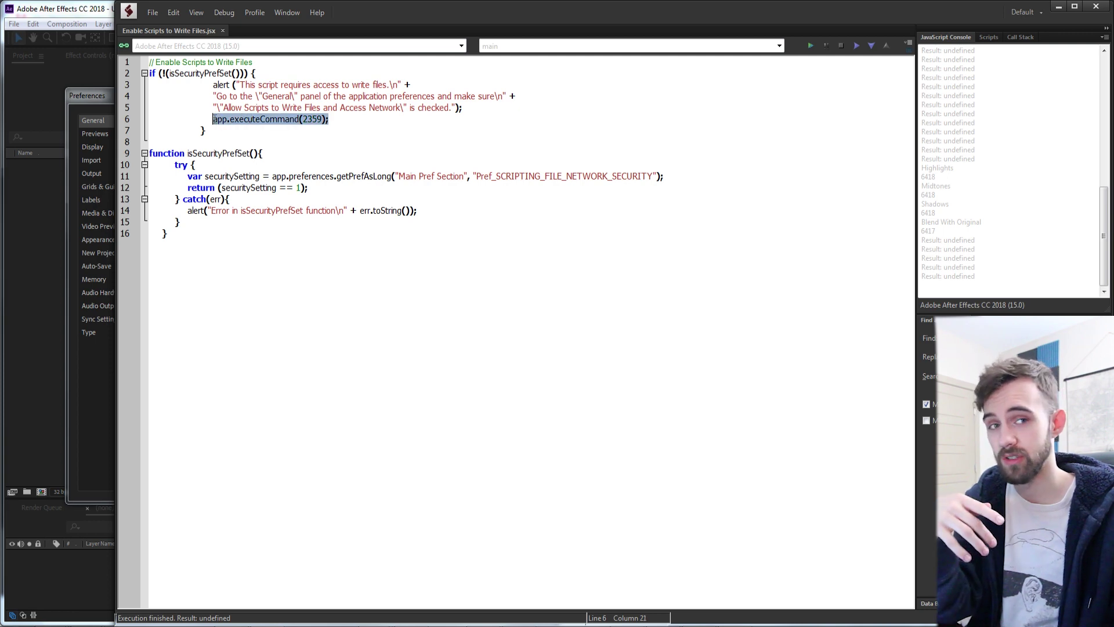
left_click(435, 151)
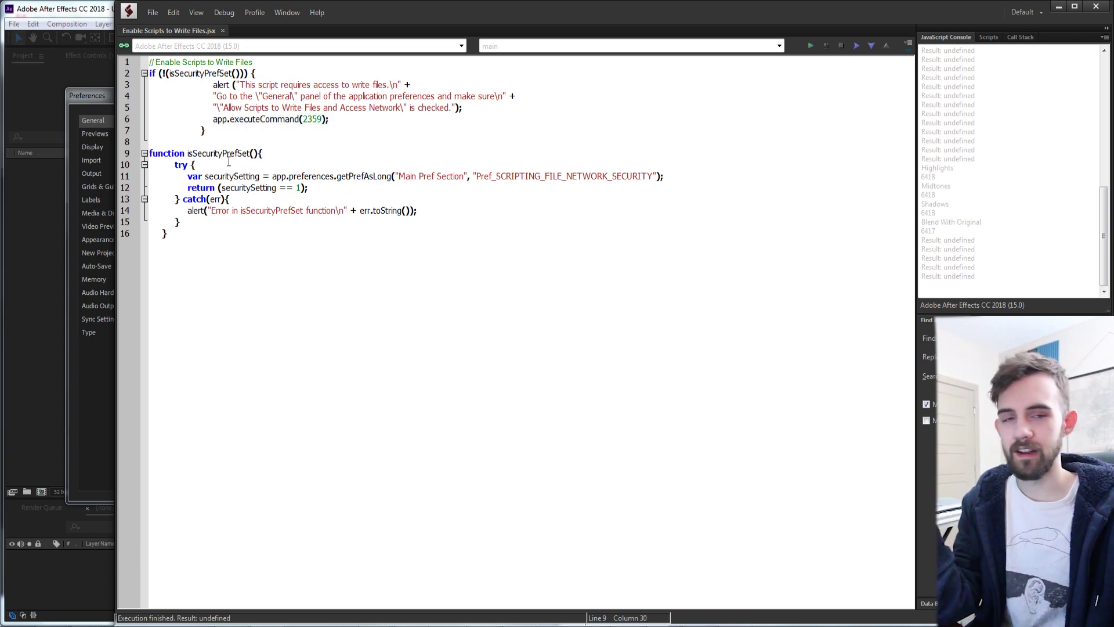
left_click_drag(189, 153, 253, 154)
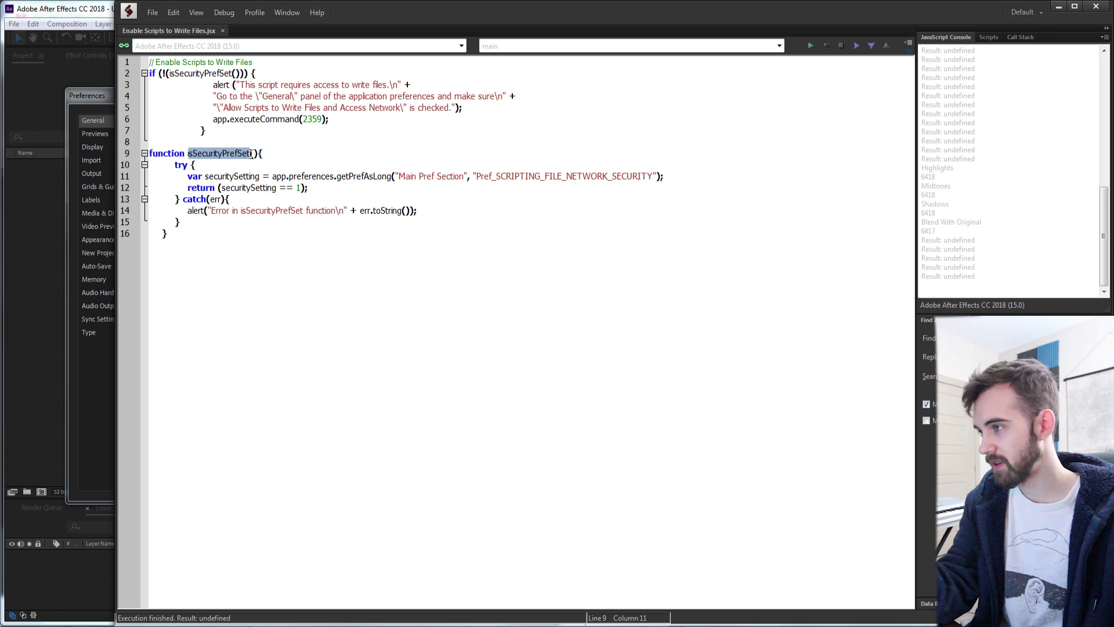
left_click(264, 150)
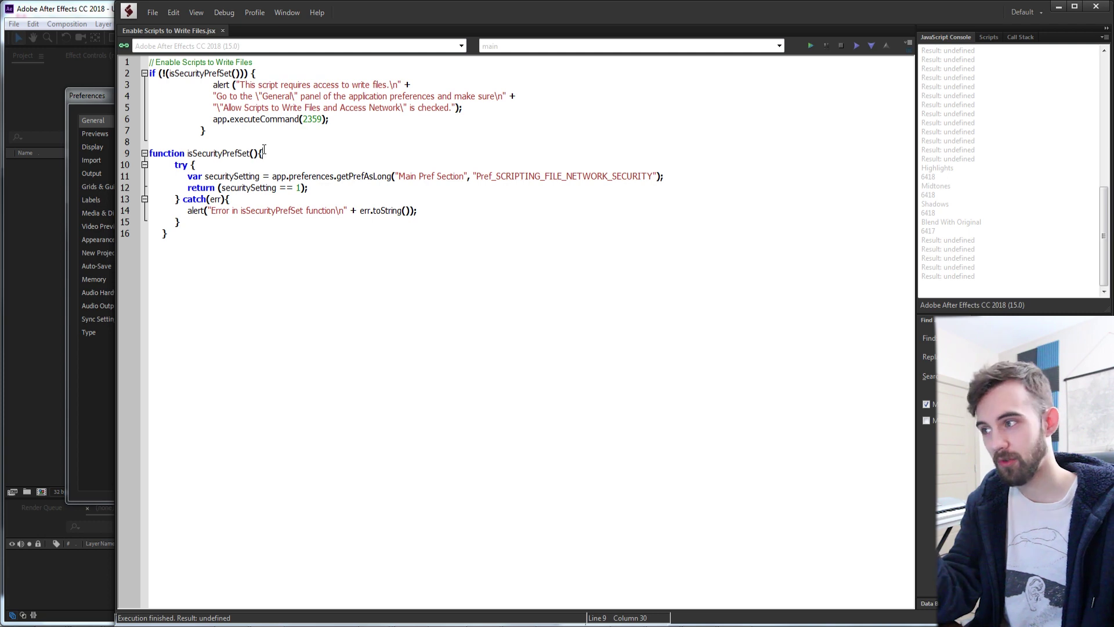
left_click(466, 203)
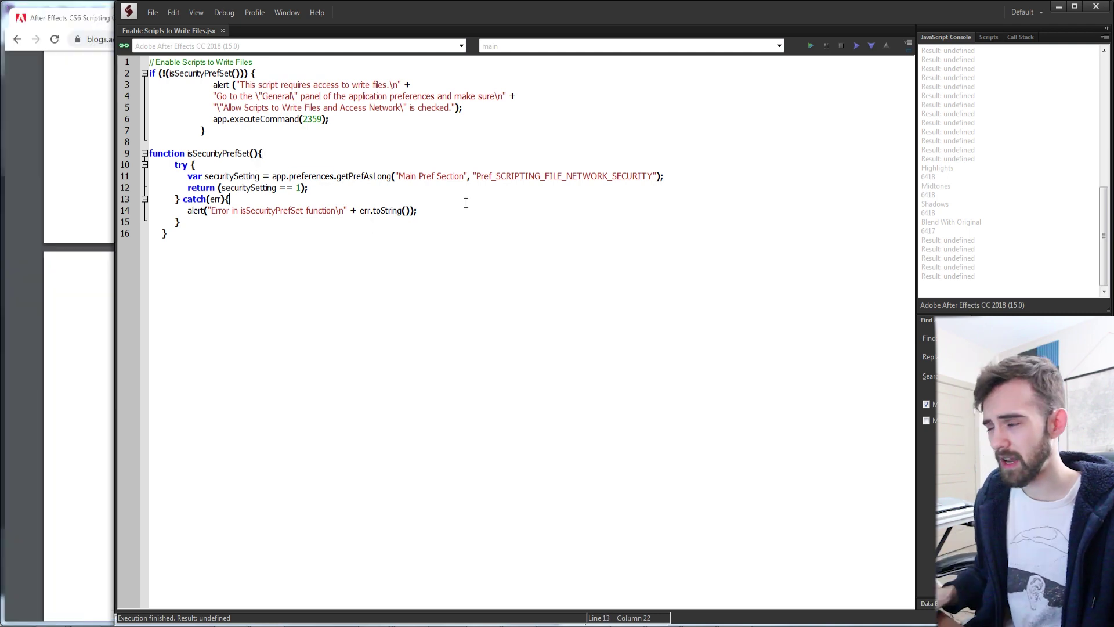
left_click_drag(360, 175, 282, 176)
left_click(58, 150)
key("ctrl+f")
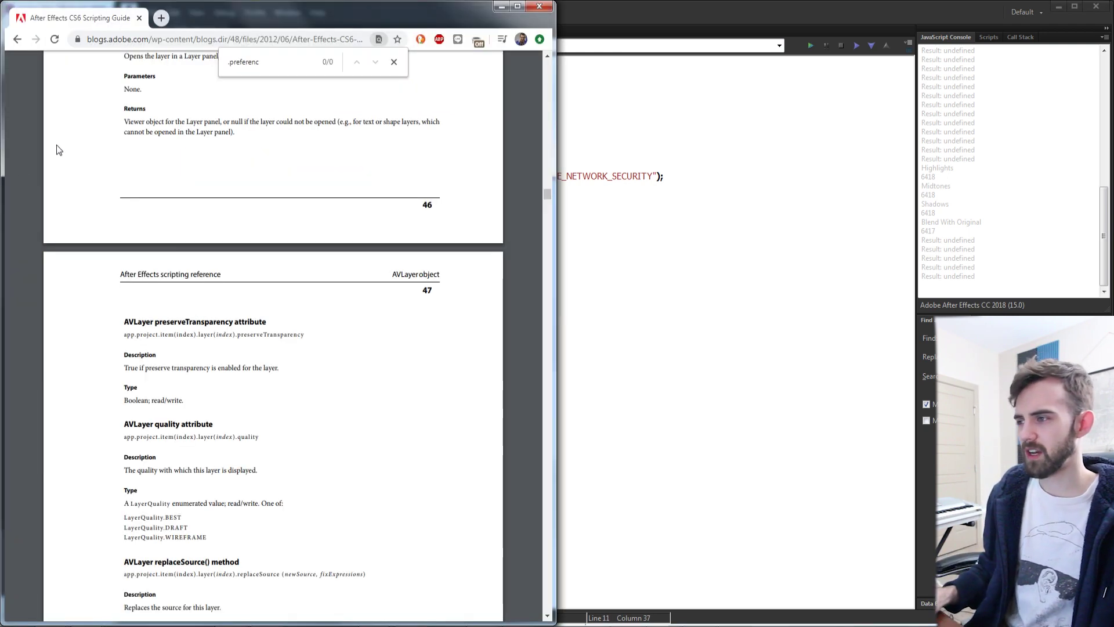
type("app.pref")
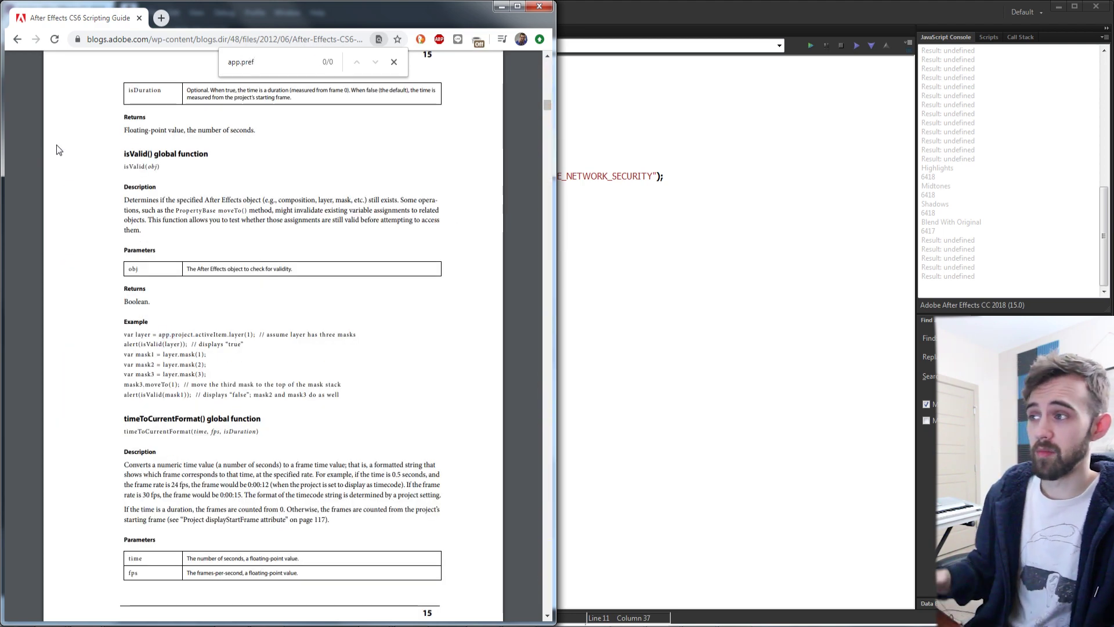
left_click(623, 206)
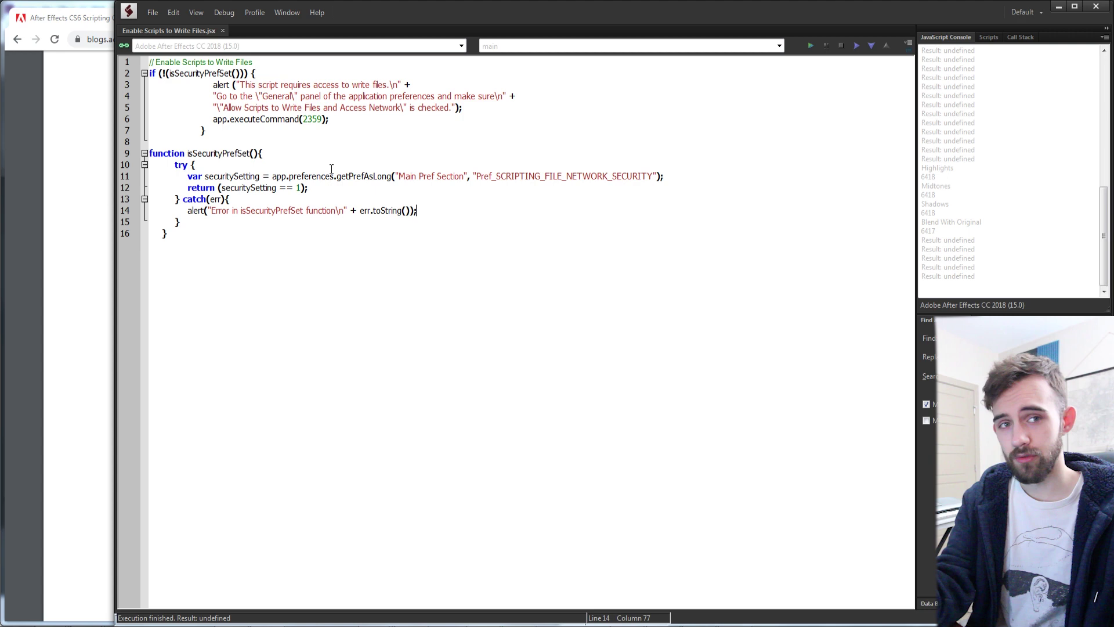
key("Up")
key("Up")
key("Up")
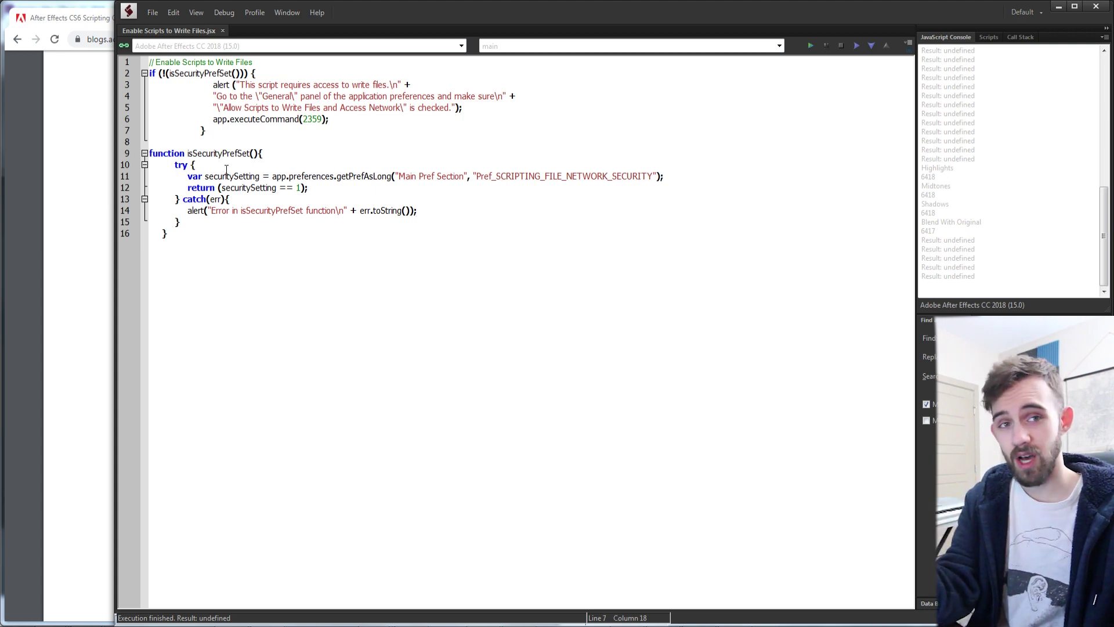
left_click_drag(283, 242, 133, 51)
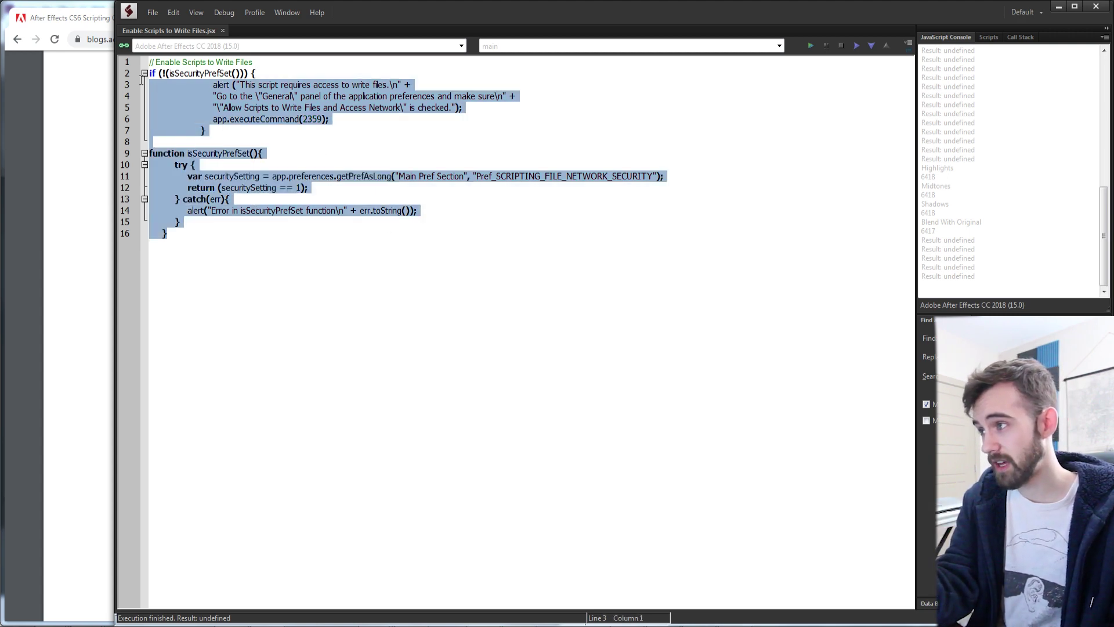
left_click(296, 165)
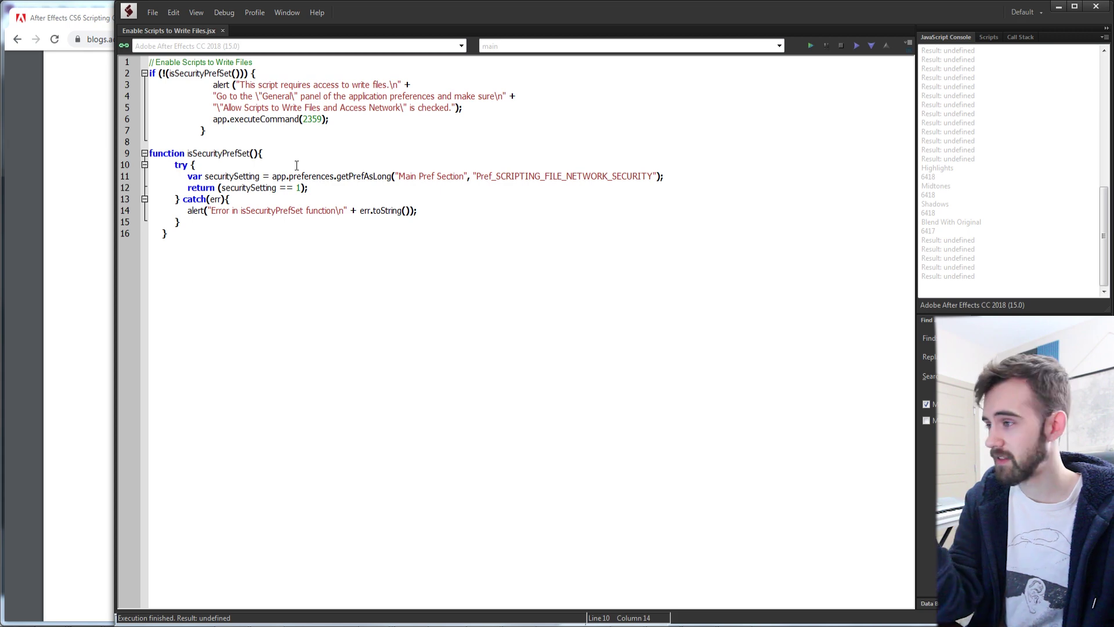